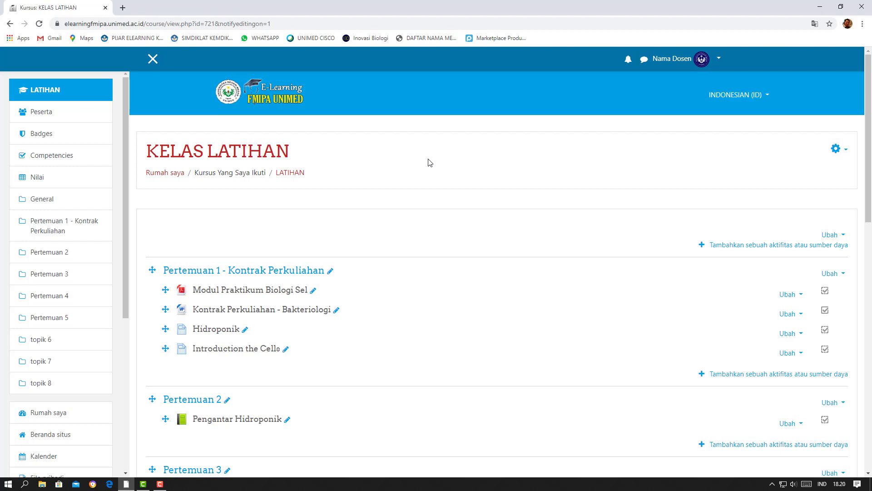
Rename the course section "topik 6" as "Pertemuan 6"
scroll(430, 163, down, 1)
scroll(430, 163, down, 6)
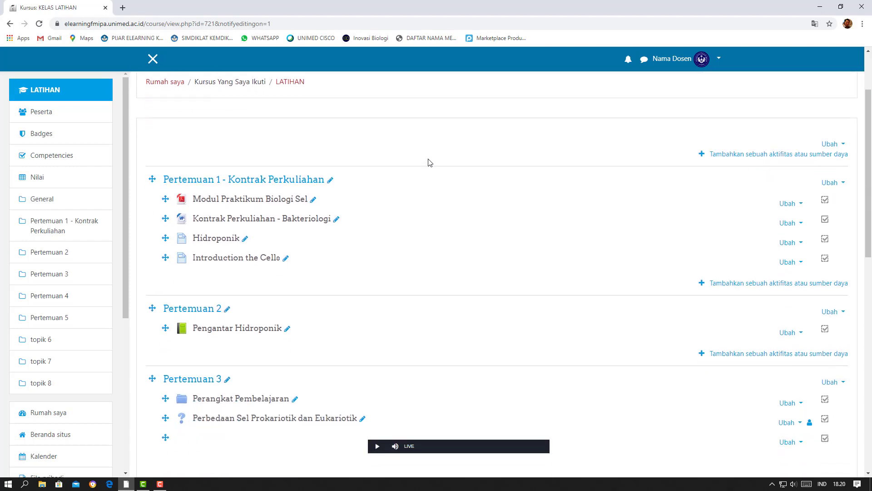
scroll(430, 163, down, 4)
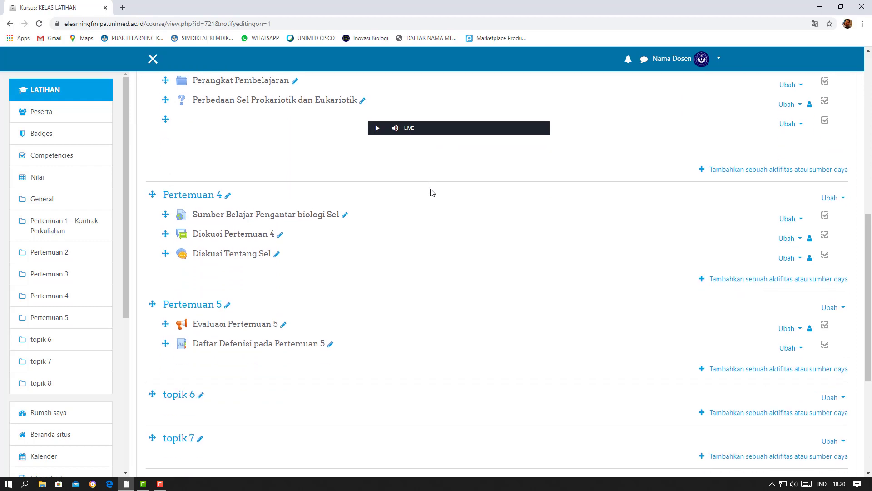
scroll(432, 201, down, 1)
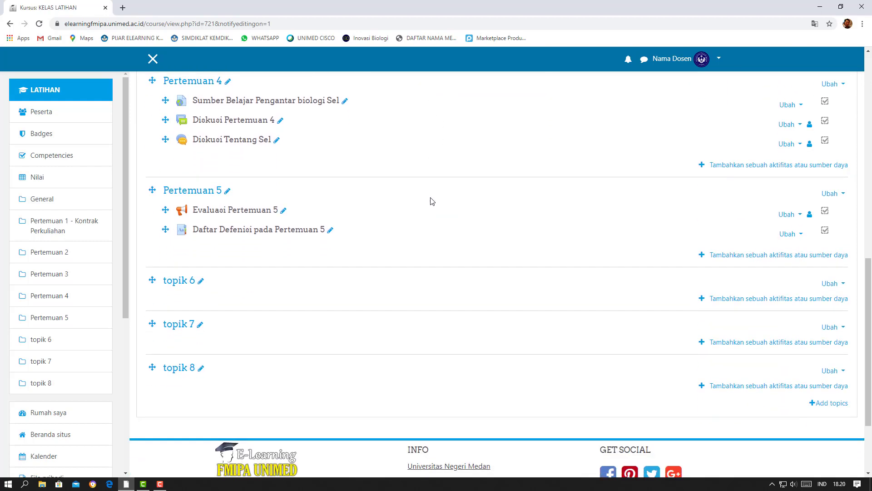
scroll(432, 201, down, 2)
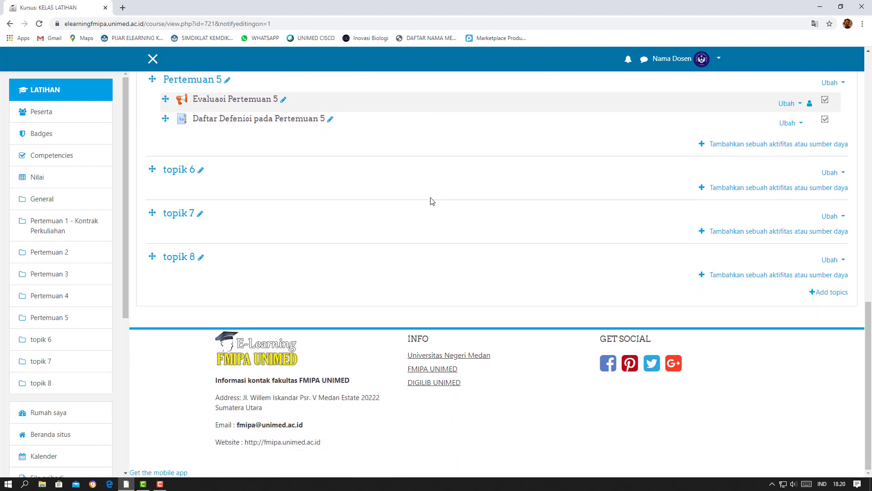
click(202, 170)
text(Perte)
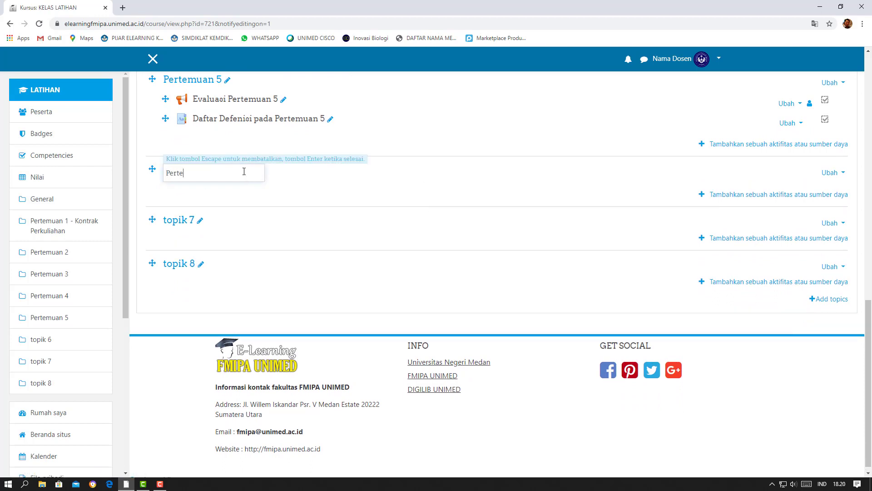
text(muan 6)
key(Return)
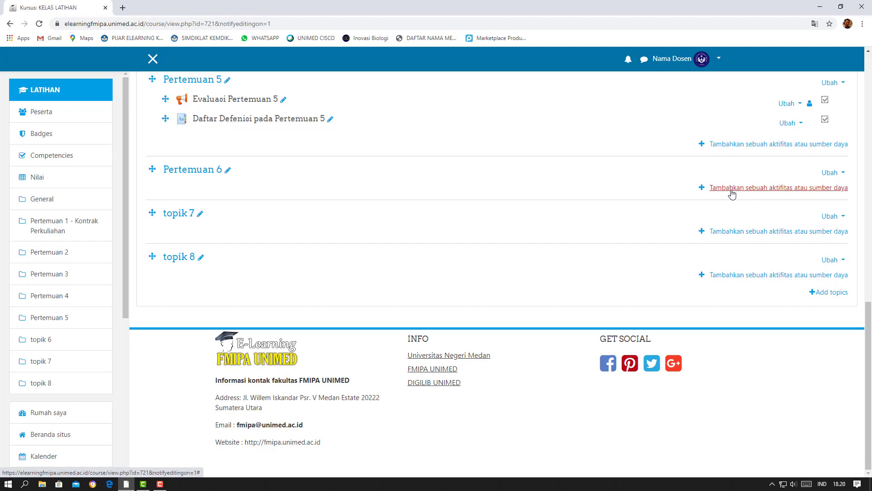
Add a new Assignment activity to the Pertemuan 6 section
click(732, 194)
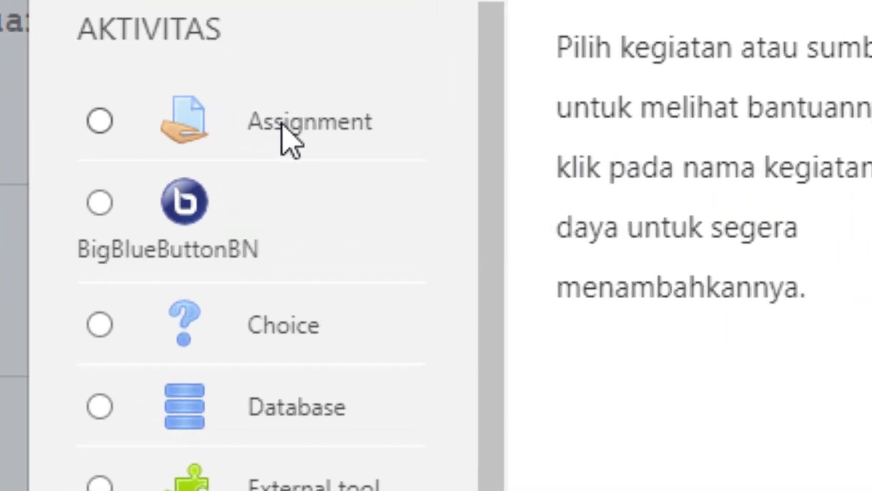
click(282, 124)
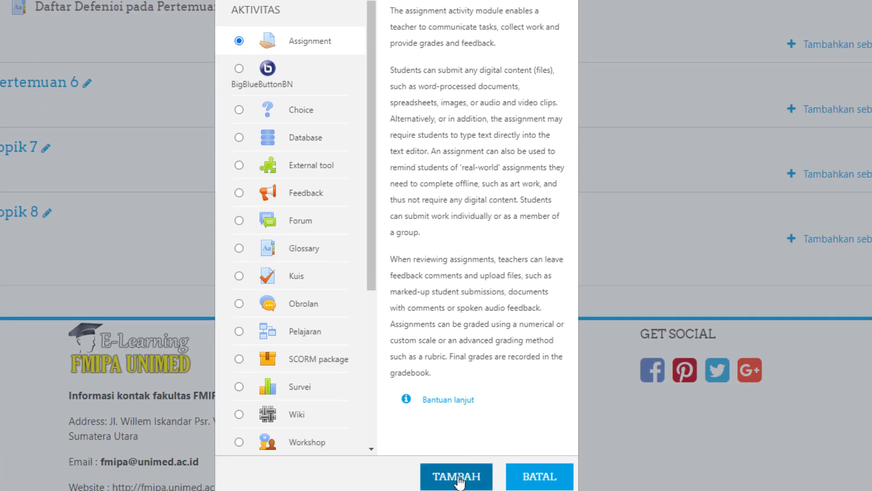
click(458, 478)
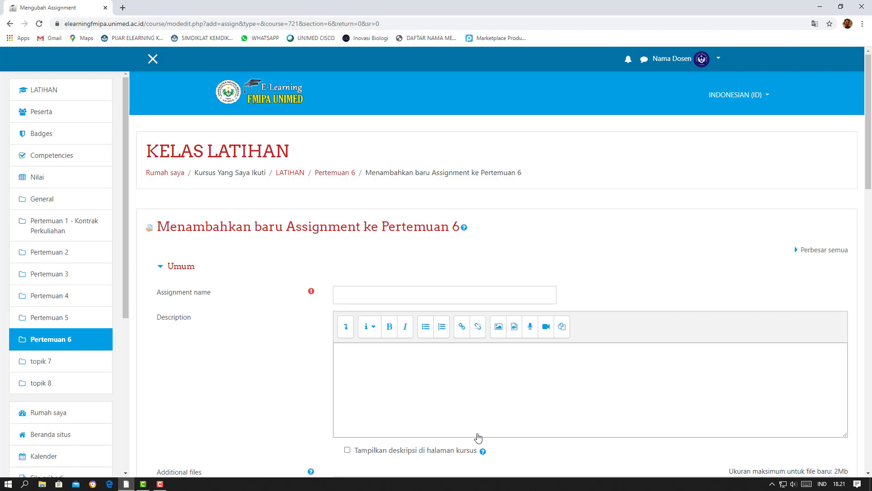
Name the assignment "Paper perbedaan sel hewan dan sel tumbuhan" and leave its description empty
scroll(230, 273, down, 2)
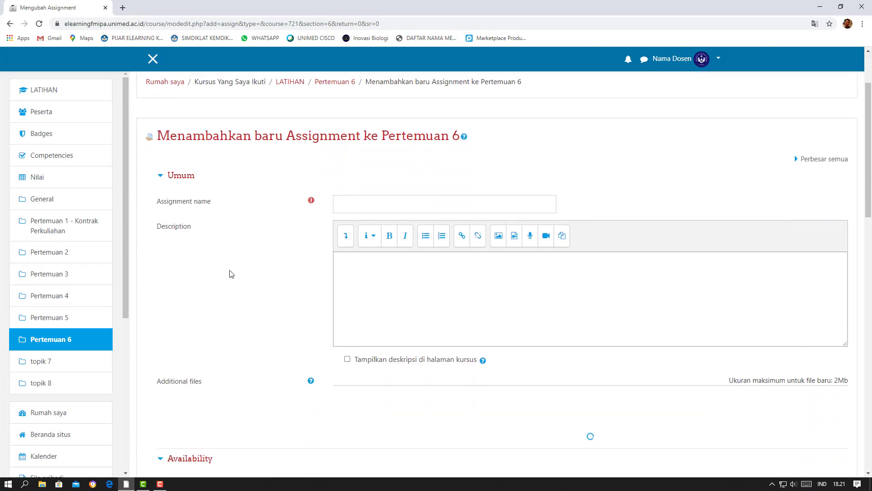
drag(869, 186, 868, 197)
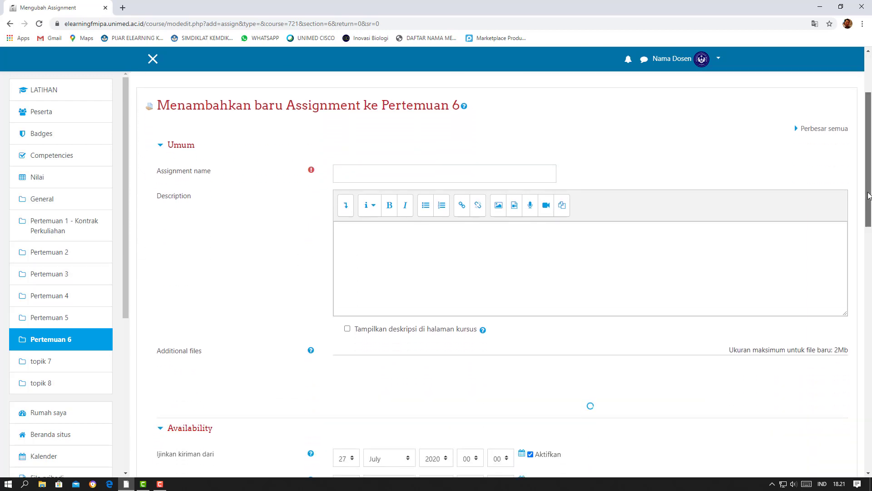
click(437, 169)
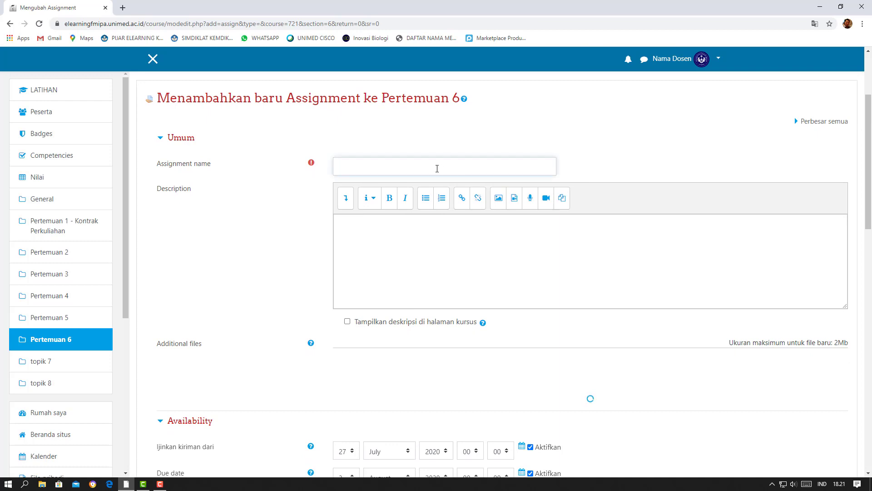
text(Paper Perbedaan sel hewan da)
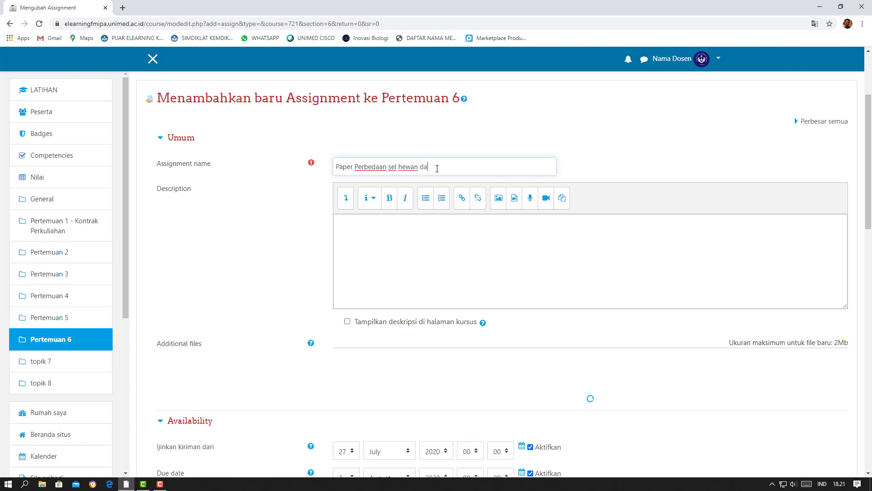
text(n sel tumbuhan)
key(ctrl+Left)
key(ctrl+Left)
key(ctrl+Left)
key(shift+Right)
text(p)
click(423, 251)
scroll(423, 250, down, 1)
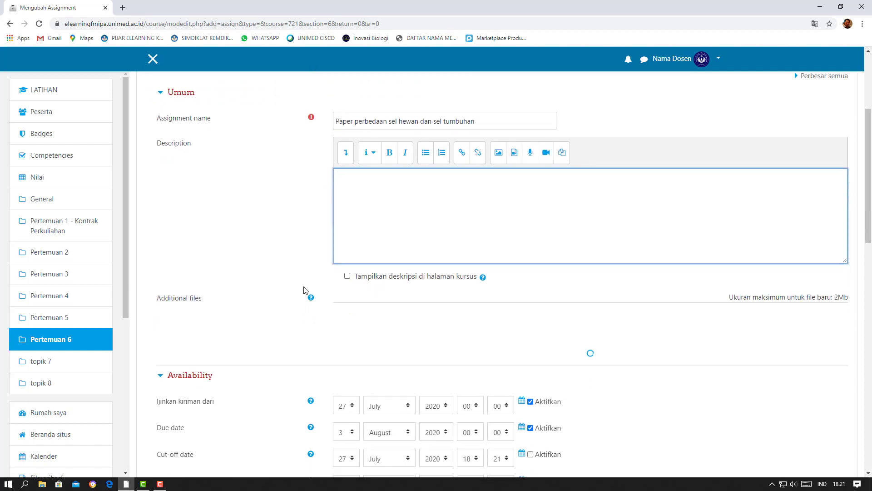
click(343, 299)
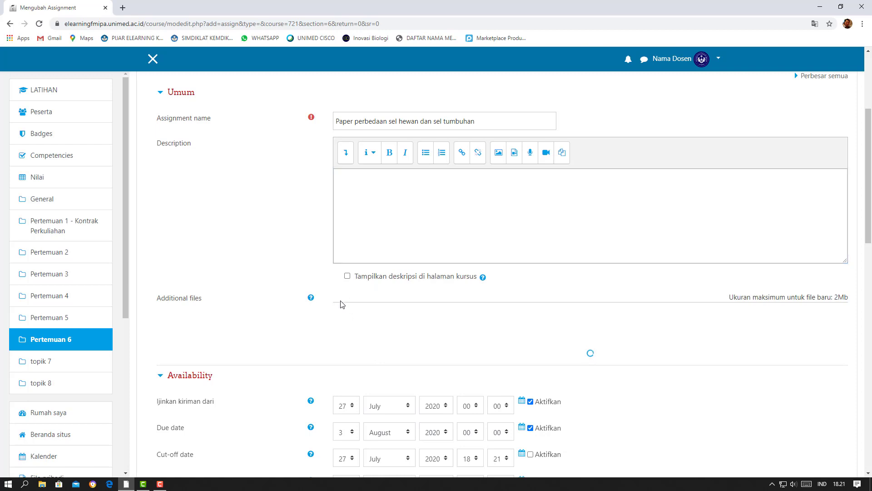
Allow submissions from 27 July 2020, set the due date to 7 August 2020, and disable the grading reminder
scroll(350, 314, down, 2)
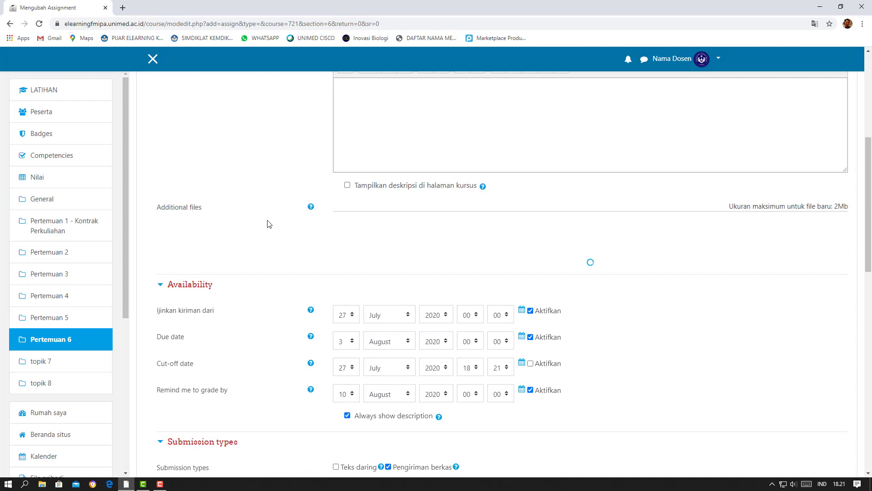
scroll(269, 221, down, 3)
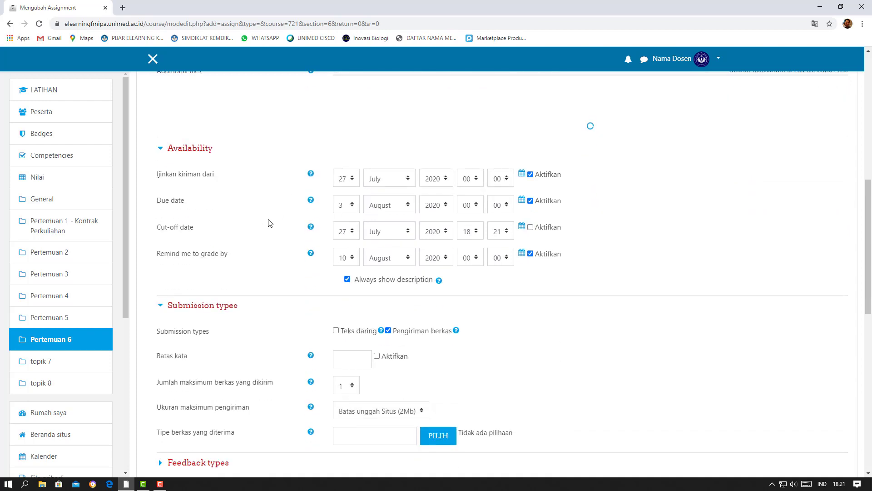
drag(869, 249, 869, 265)
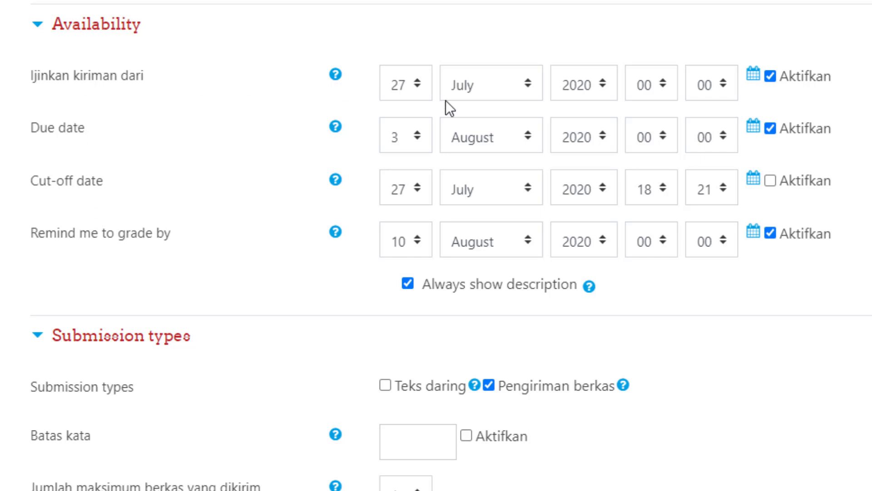
click(419, 83)
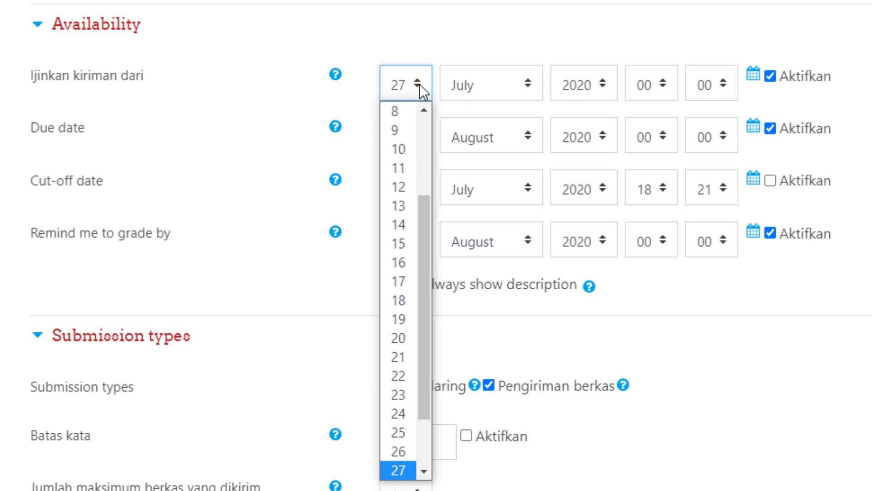
click(400, 471)
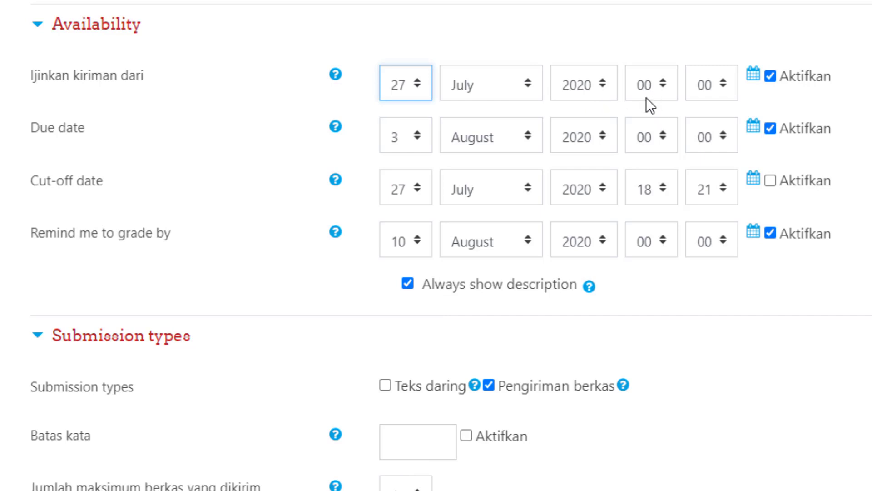
click(416, 135)
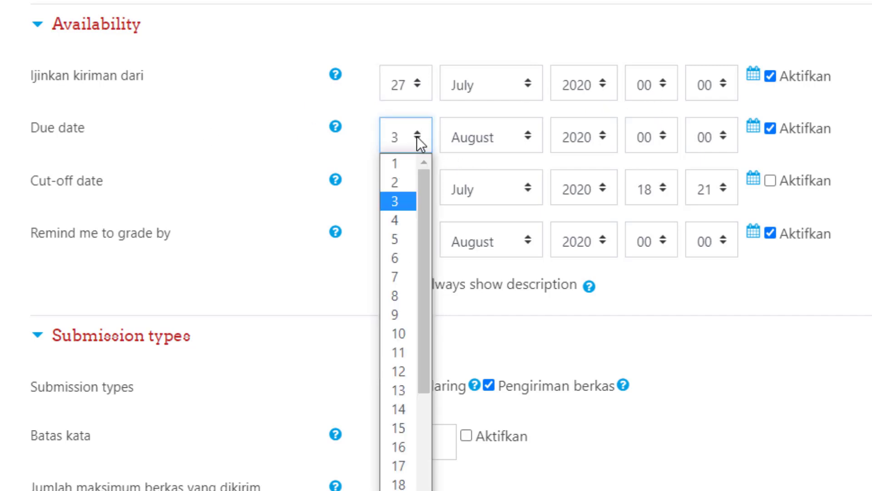
click(397, 279)
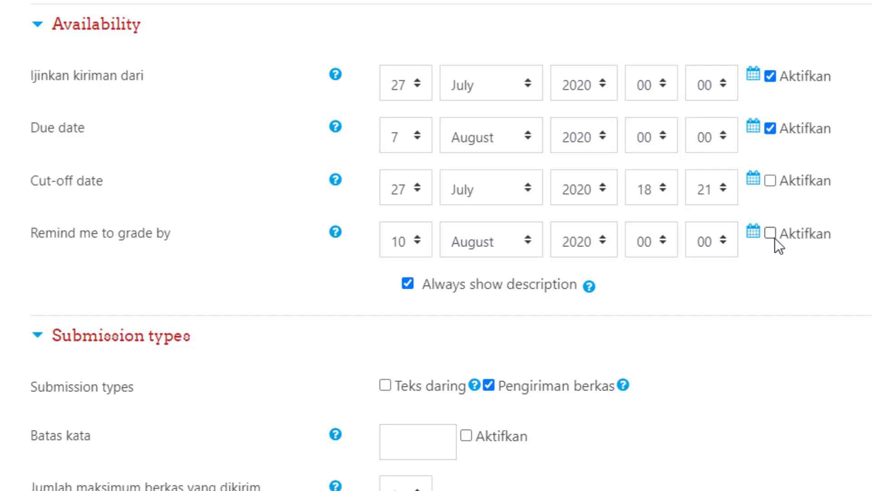
Switch the submission type from Pengiriman berkas to Teks daring and enable the word limit
scroll(219, 273, down, 5)
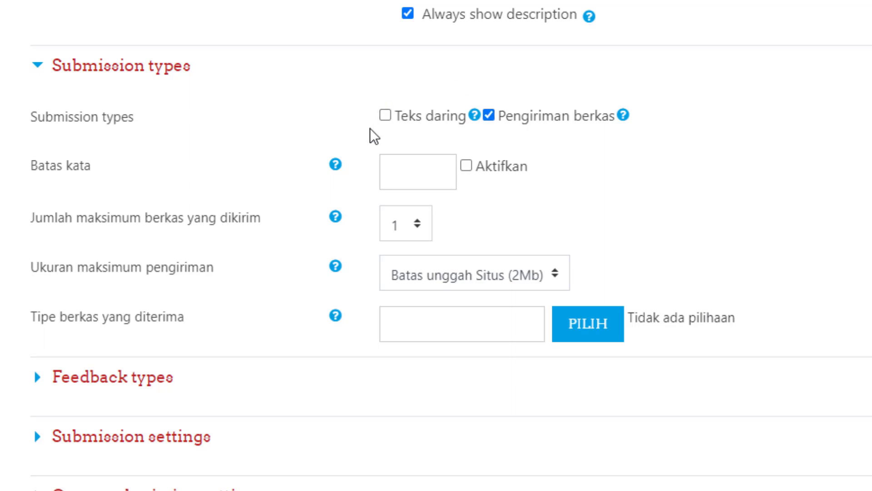
key(ctrl+plus)
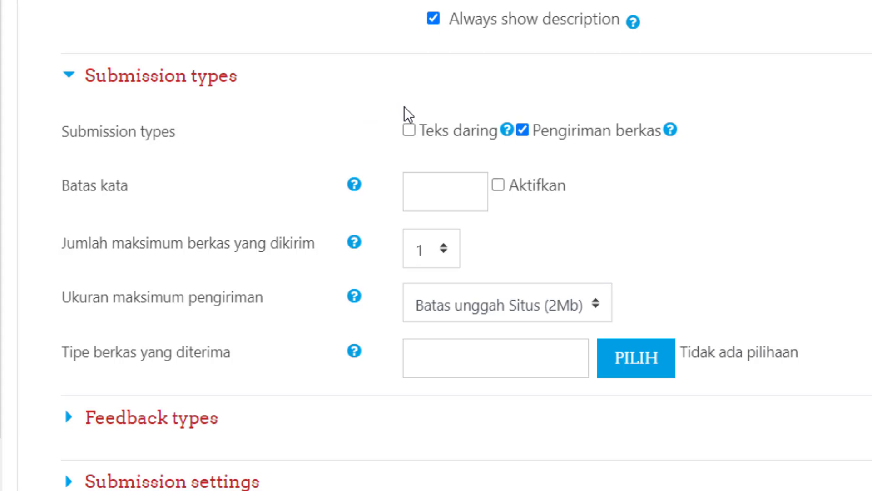
click(409, 130)
click(523, 131)
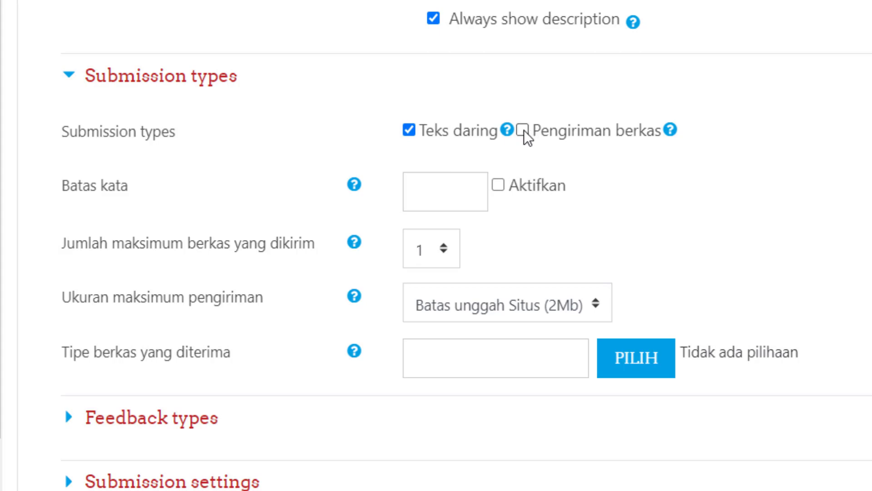
click(499, 186)
click(446, 189)
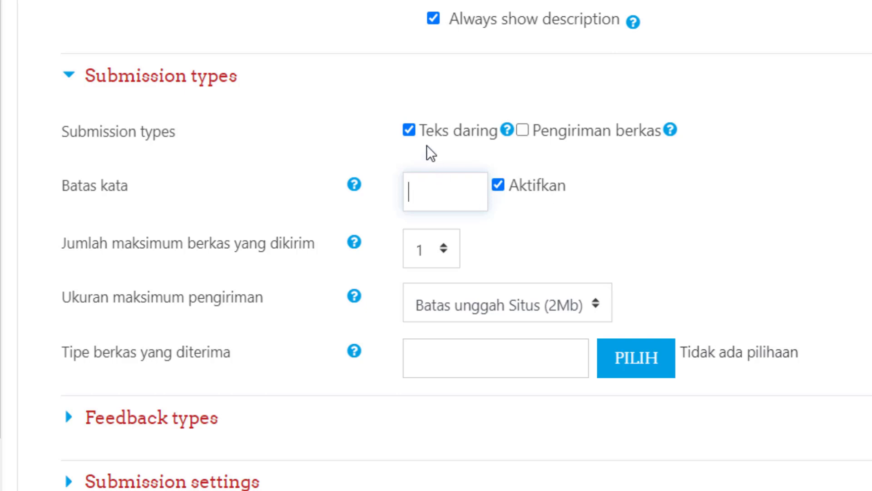
Restore Pengiriman berkas as the only submission type and disable the word limit
click(409, 131)
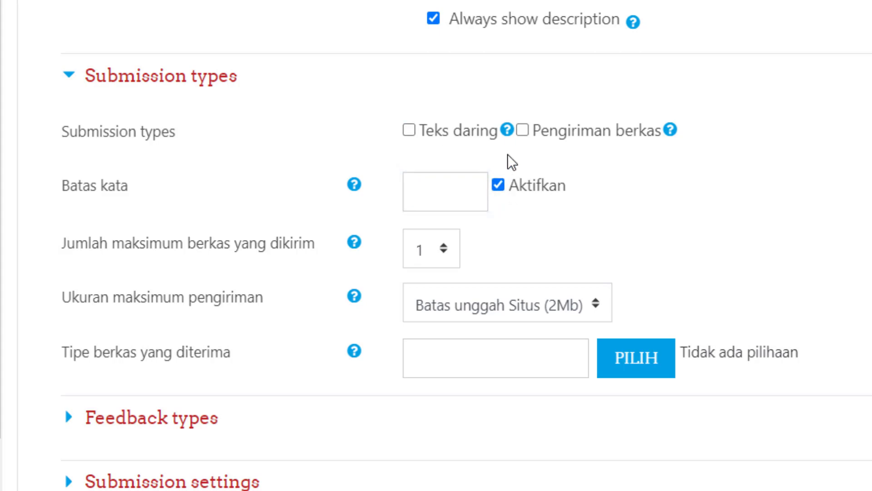
click(522, 132)
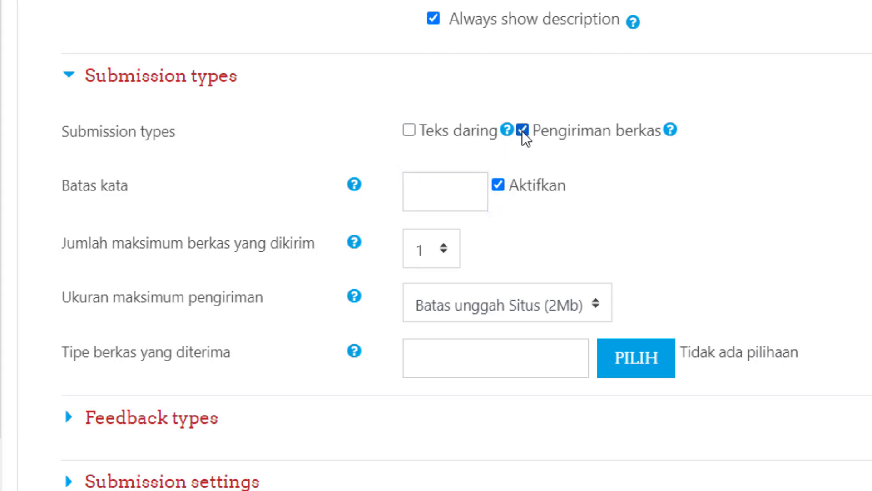
click(499, 185)
Examine the maximum file count, the maximum submission size options and the accepted file types setting
scroll(631, 187, down, 2)
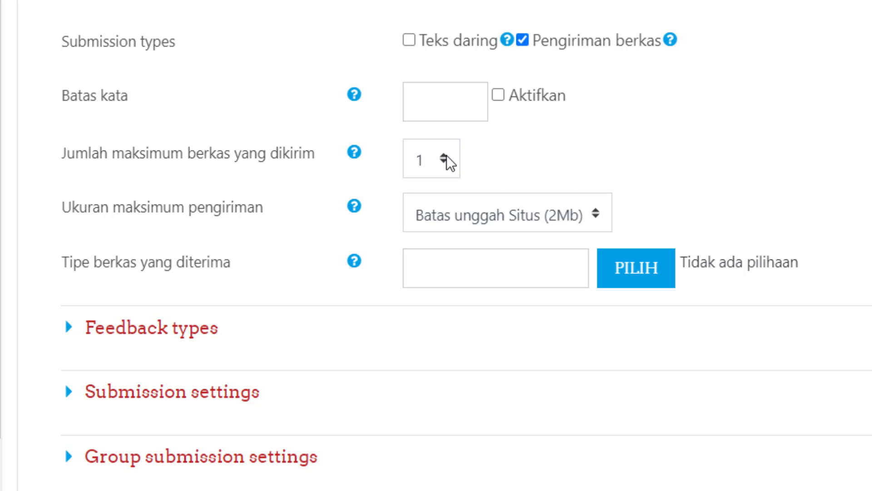
click(475, 223)
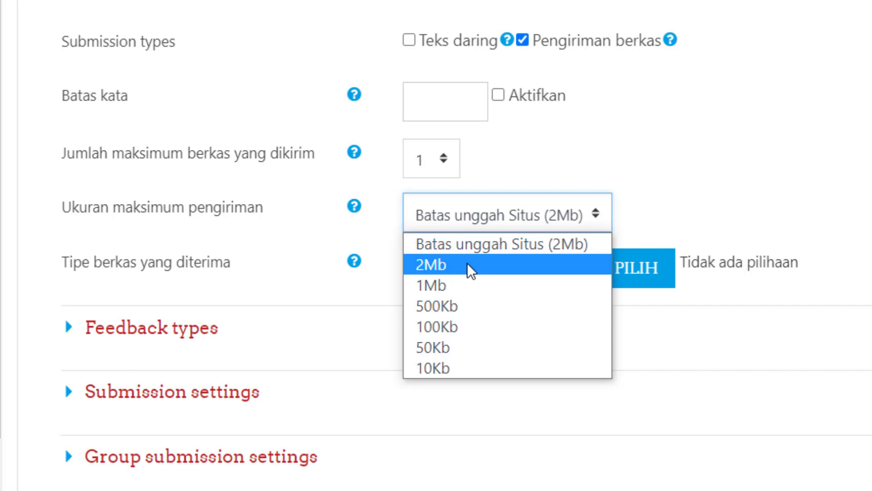
click(710, 175)
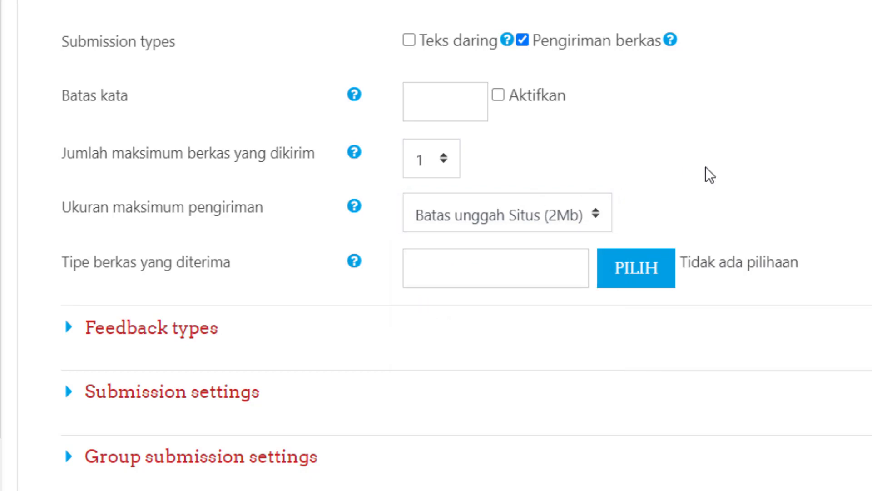
scroll(499, 353, down, 1)
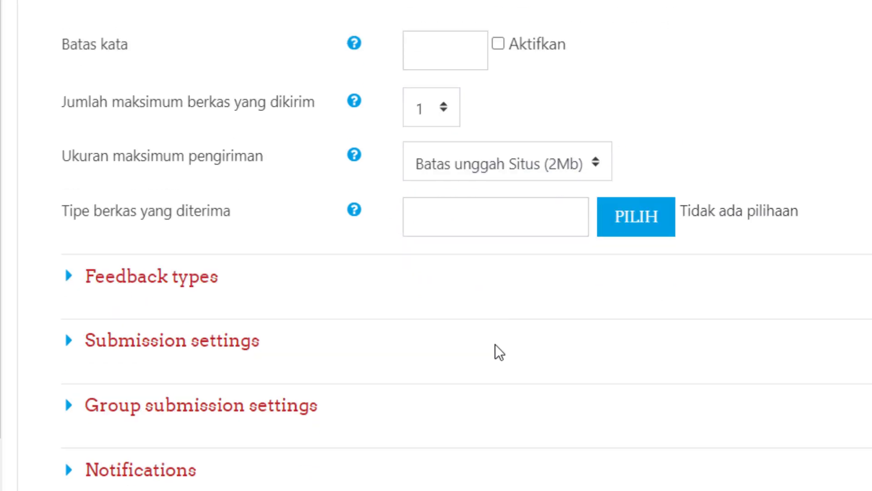
scroll(499, 353, down, 1)
click(454, 175)
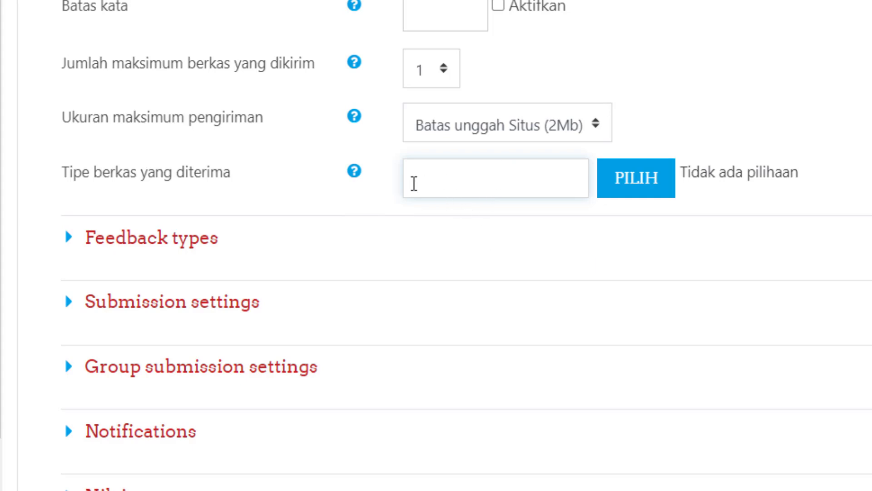
Expand the Group submission settings of the assignment
scroll(777, 190, down, 4)
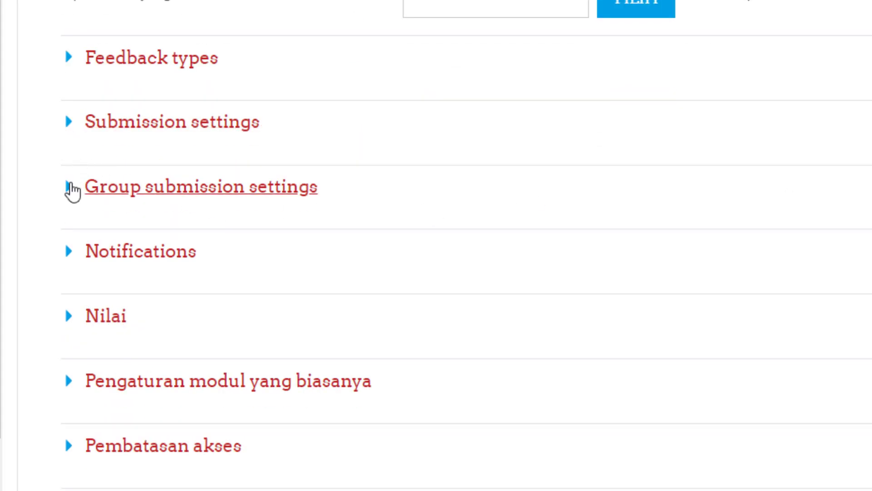
click(72, 192)
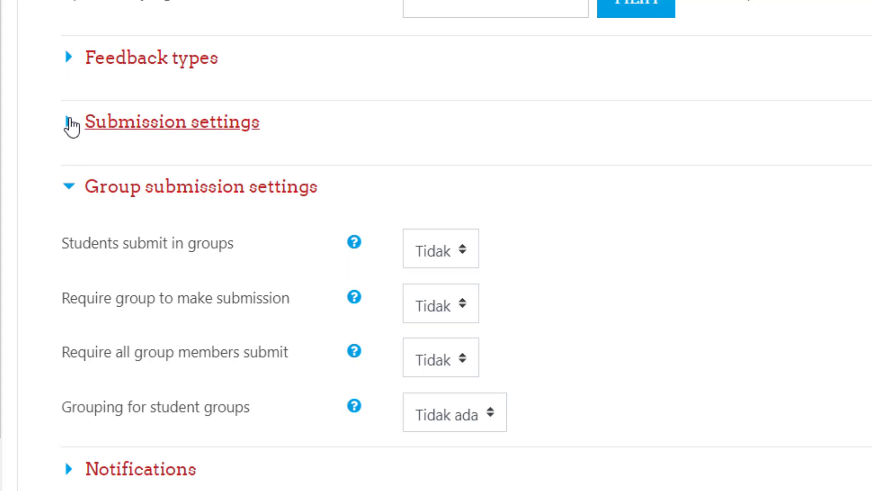
Set both Students submit in groups and Require group to make submission to Ya in the group submission settings
click(70, 124)
click(72, 126)
click(454, 255)
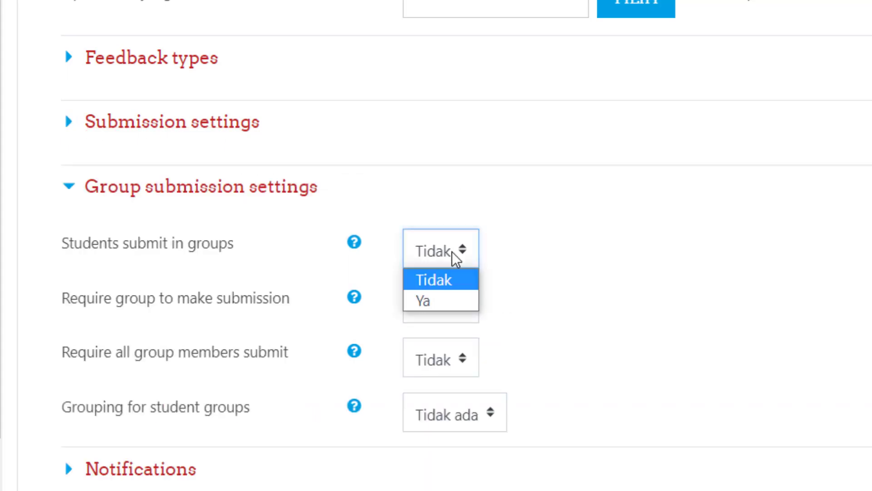
click(449, 301)
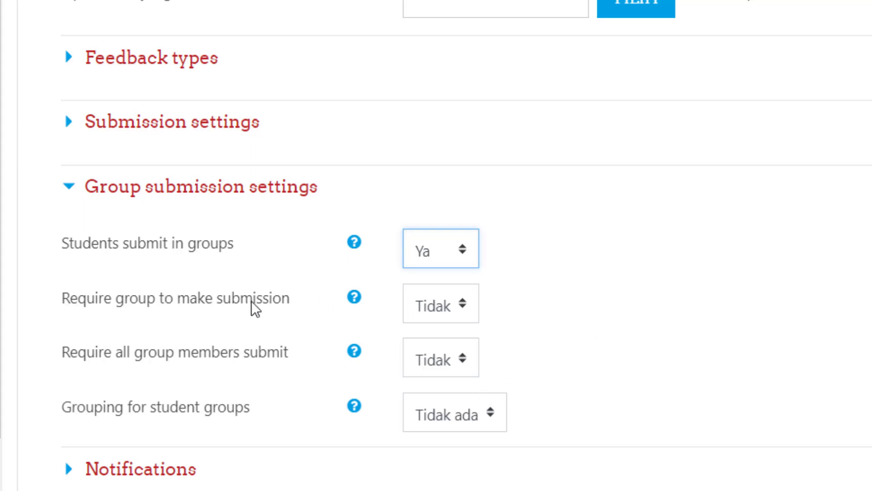
click(461, 306)
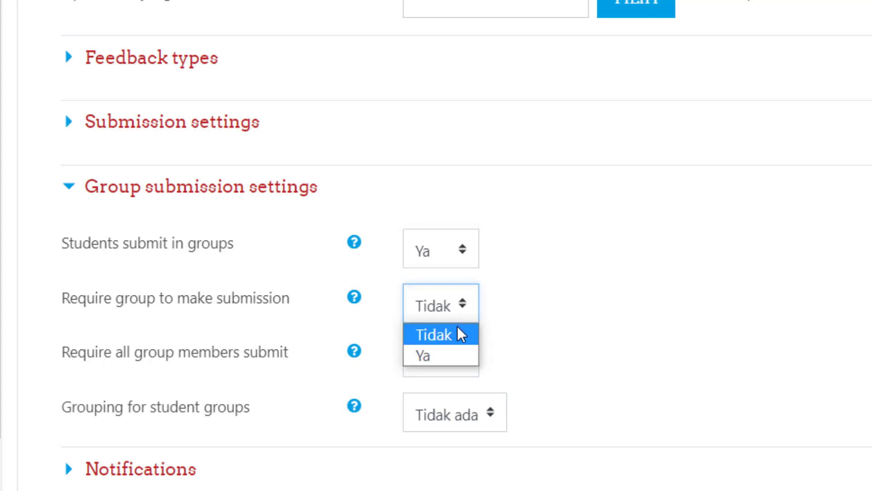
click(453, 359)
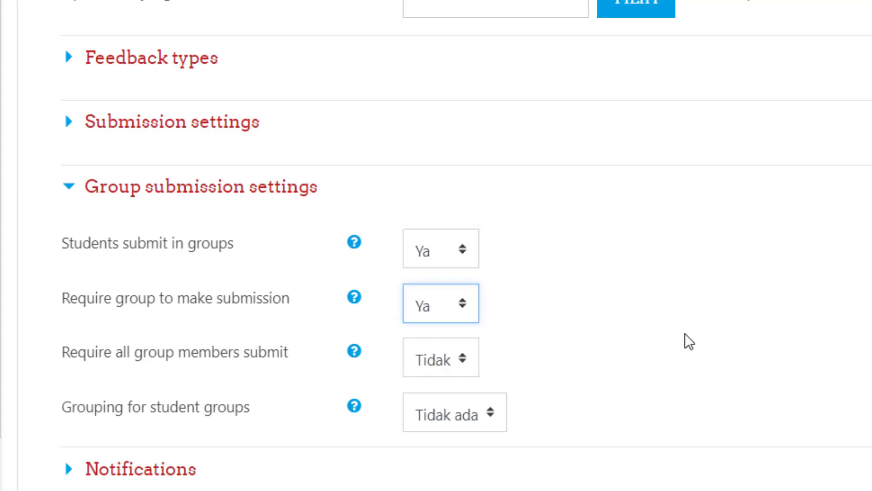
Expand the Nilai settings and set the passing grade (Nilai untuk lulus) to 70
scroll(688, 340, down, 4)
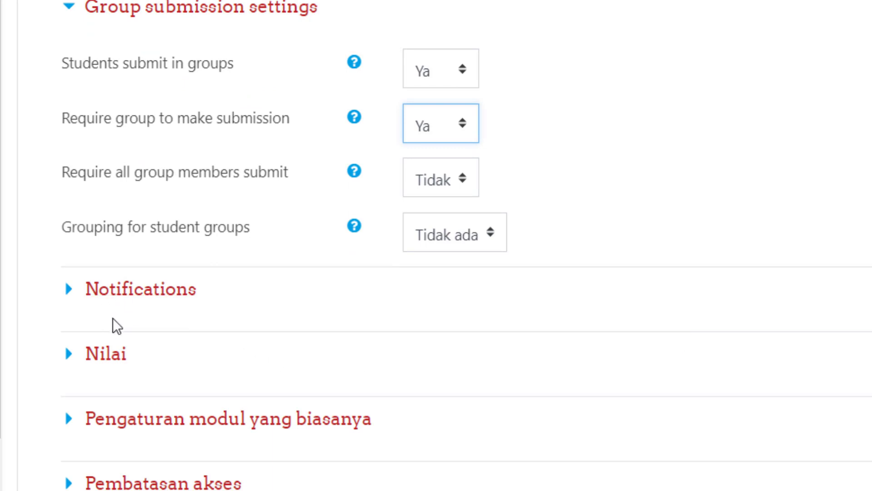
click(97, 363)
scroll(831, 388, down, 6)
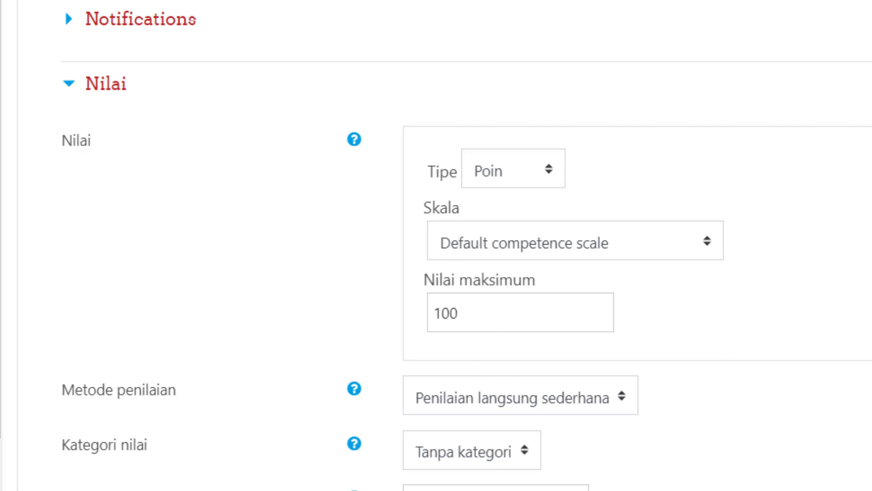
click(495, 488)
Examine the grading method options available under Metode penilaian
click(625, 404)
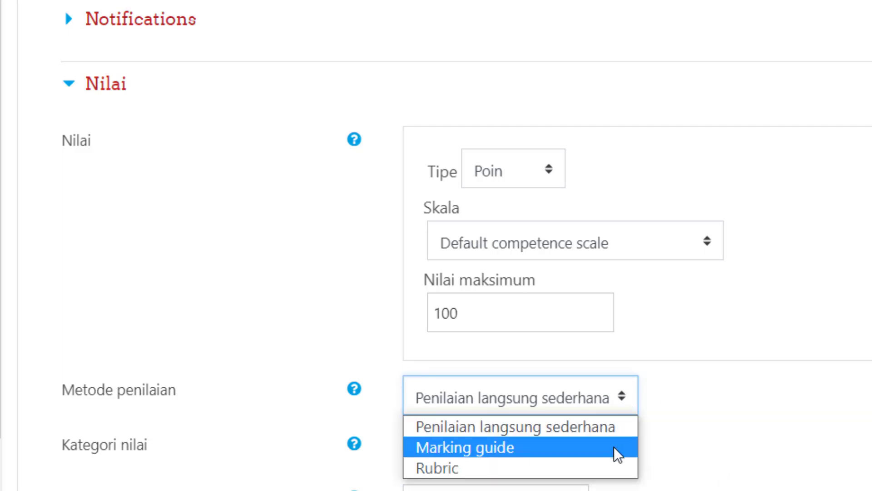
click(735, 432)
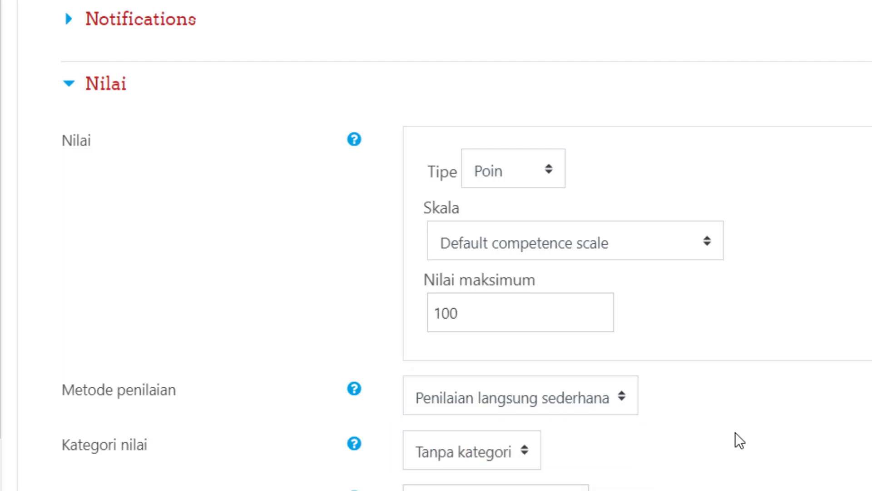
click(621, 400)
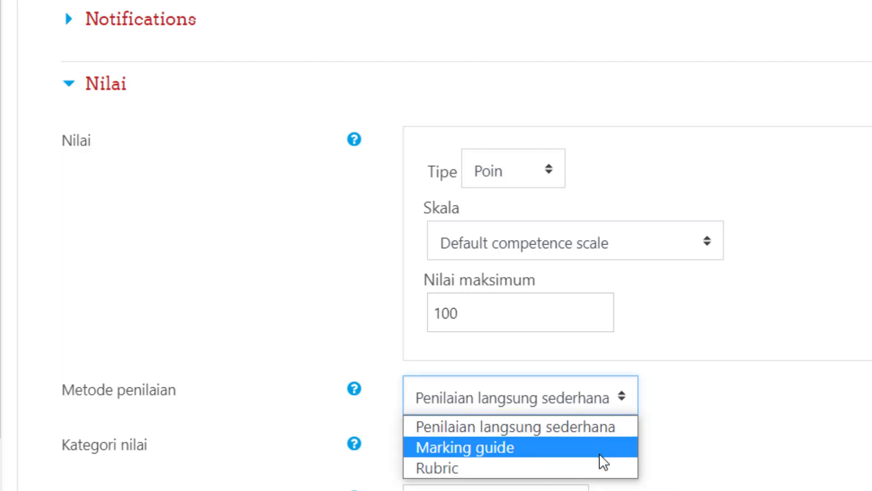
click(727, 426)
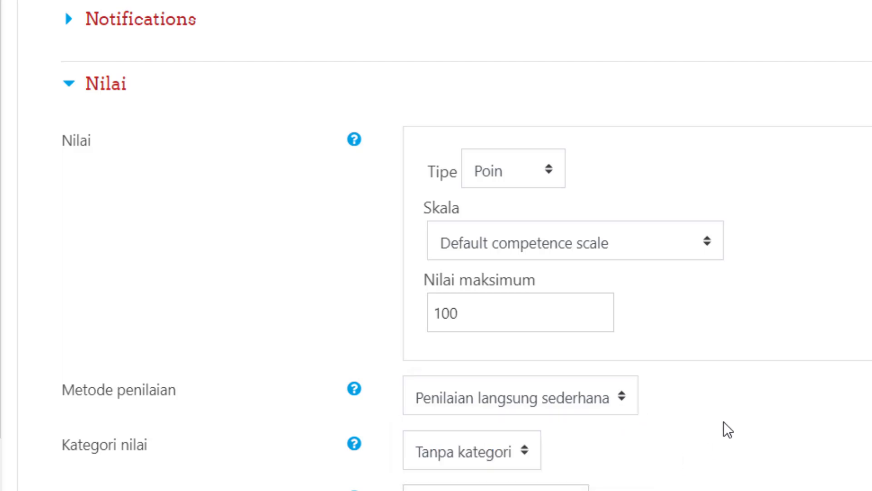
Set completion tracking to Show activity as complete when conditions are met, and save the assignment, returning to the course
scroll(723, 422, down, 3)
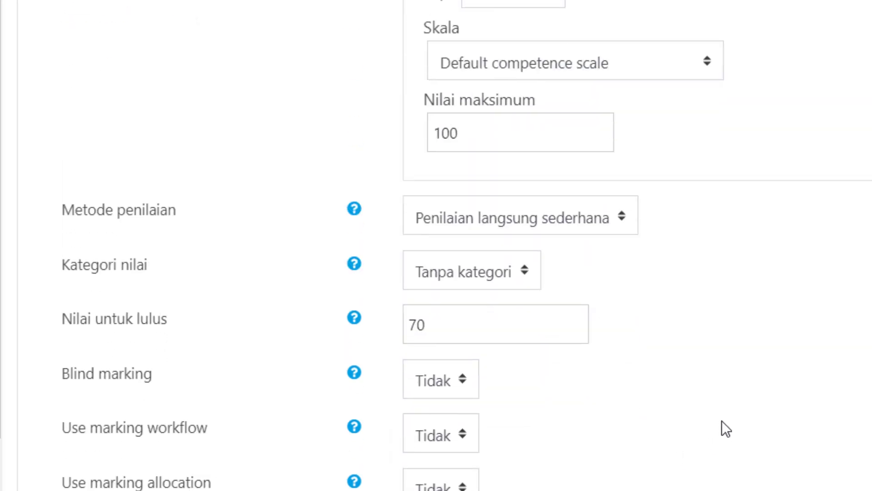
scroll(722, 421, down, 2)
scroll(737, 420, down, 5)
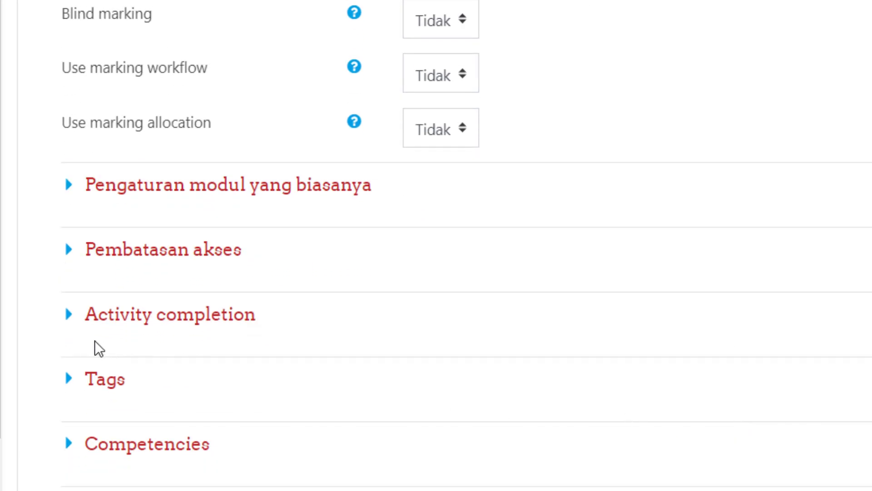
click(80, 319)
click(461, 391)
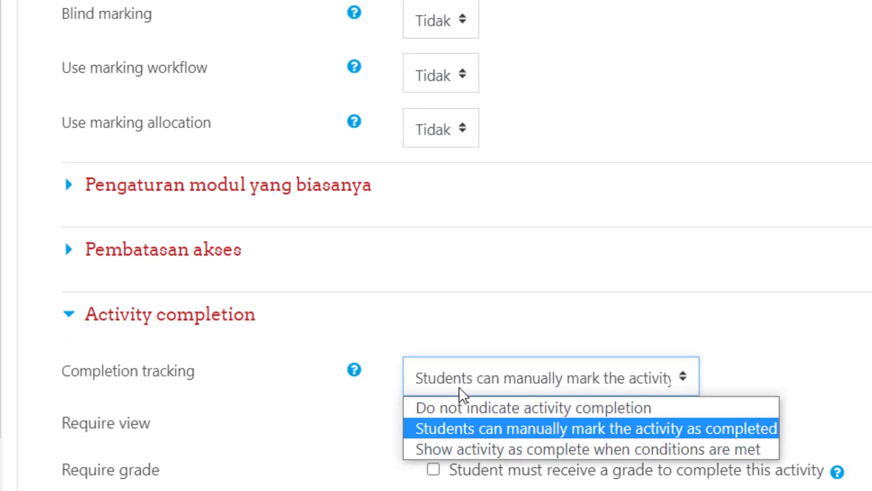
click(465, 450)
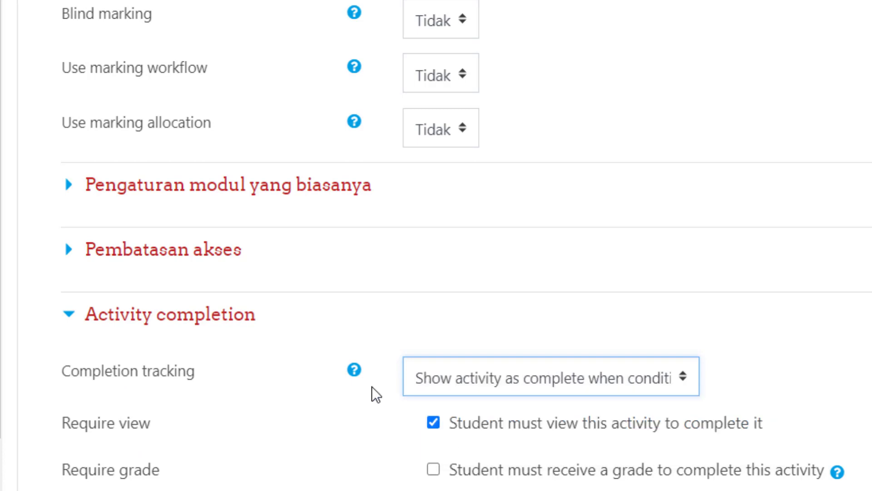
scroll(97, 383, down, 5)
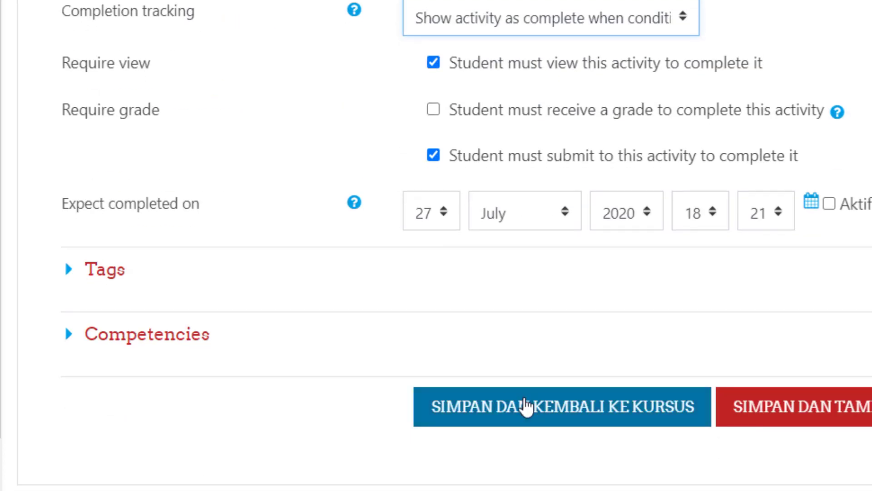
click(568, 414)
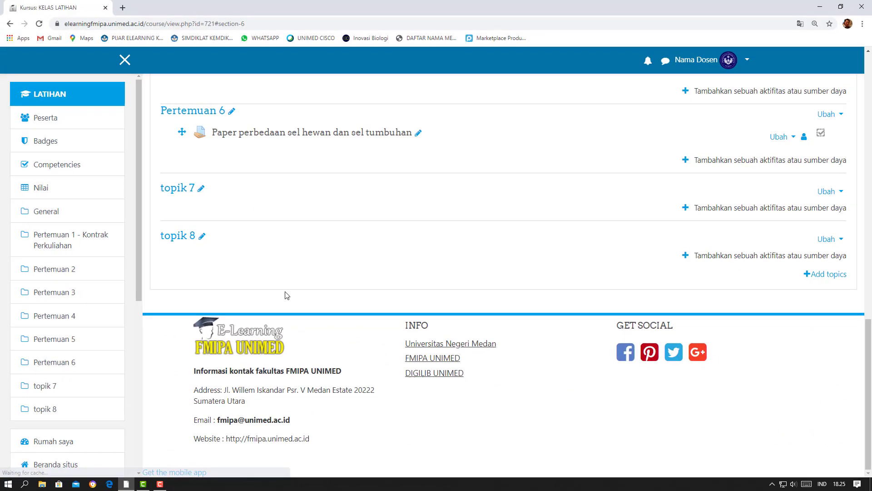
Open the assignment Paper perbedaan sel hewan dan sel tumbuhan in Pertemuan 6 and examine its grading summary
scroll(399, 281, up, 1)
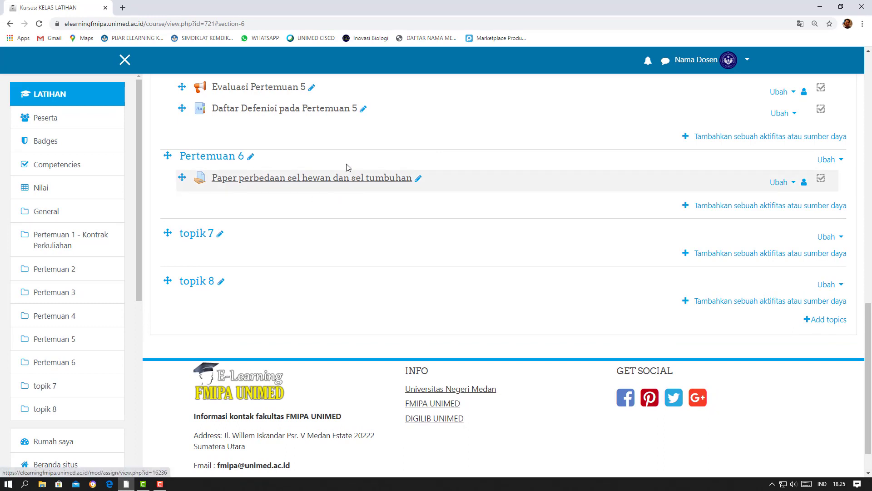
click(303, 181)
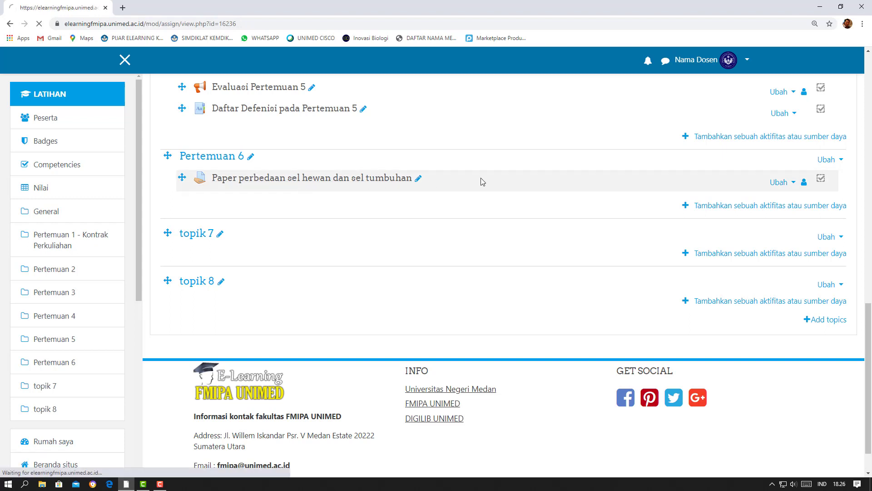
scroll(483, 182, down, 2)
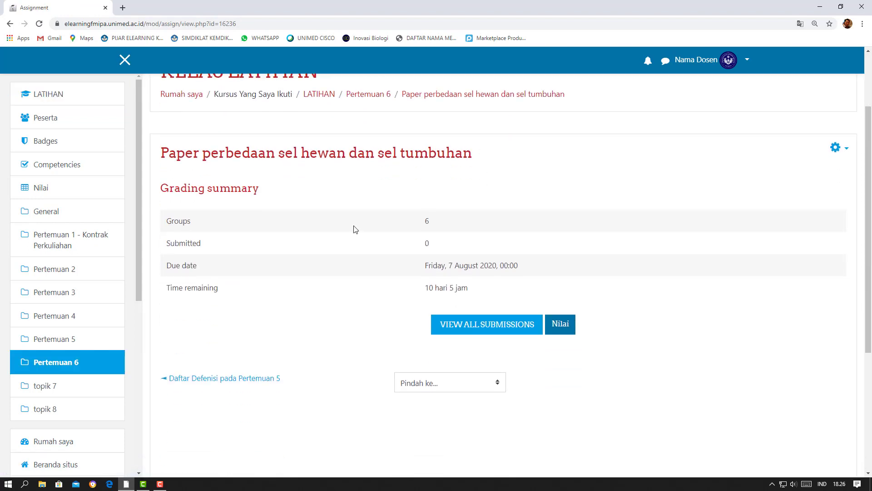